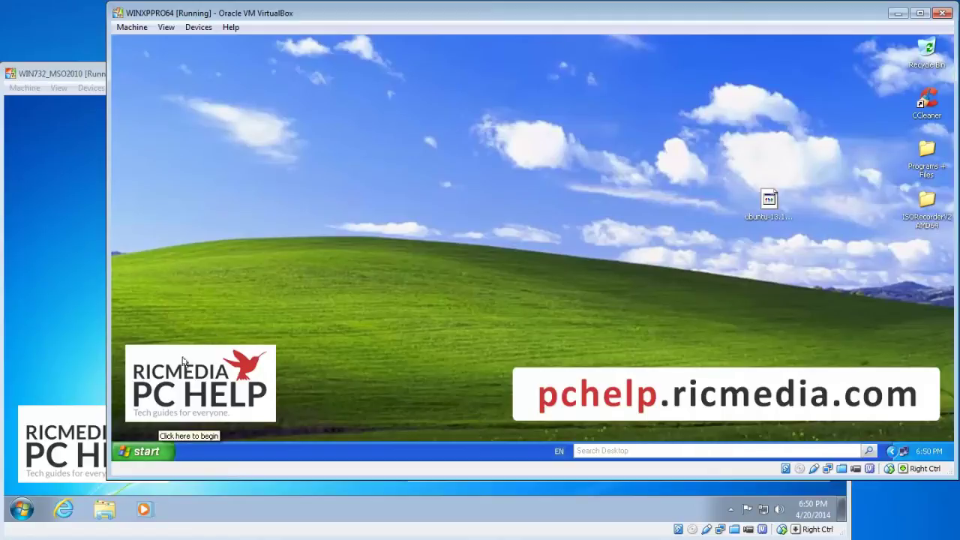
# Open My Computer from the Start menu and select Local Disk (C:) to see 958 MB free of 11.9 GB.
pyautogui.click(156, 451)
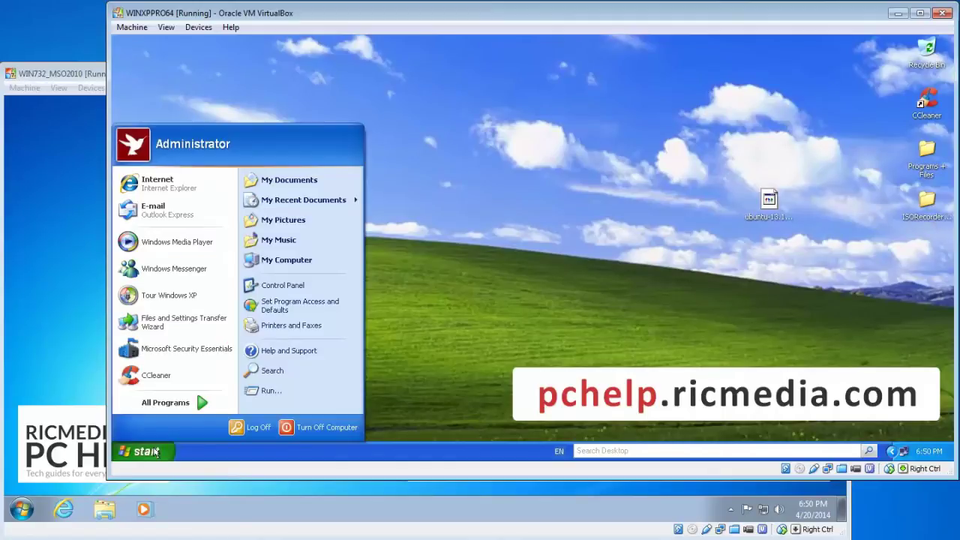
pyautogui.click(284, 260)
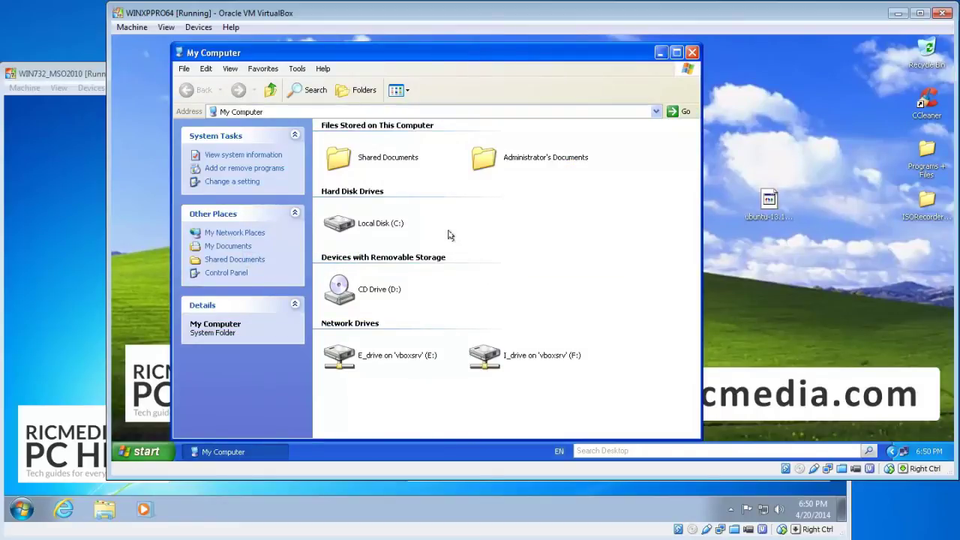
pyautogui.click(393, 225)
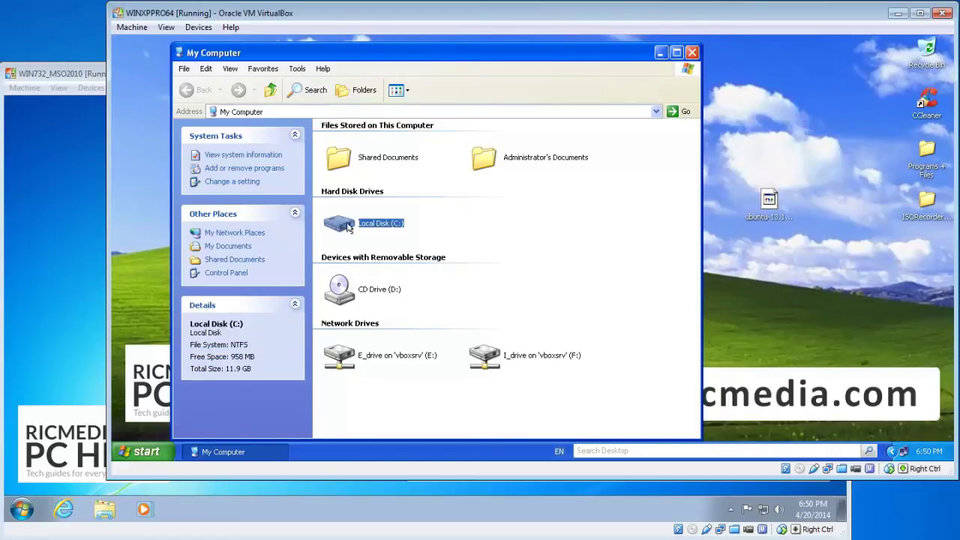
pyautogui.moveTo(378, 225)
# Open C:\Documents and Settings and select the Administrator profile folder.
pyautogui.doubleClick(341, 222)
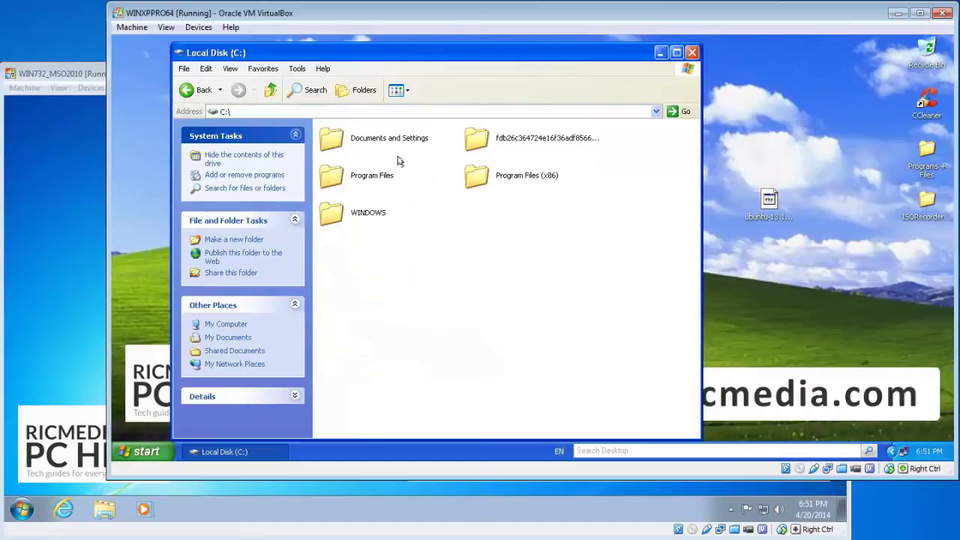
pyautogui.click(335, 141)
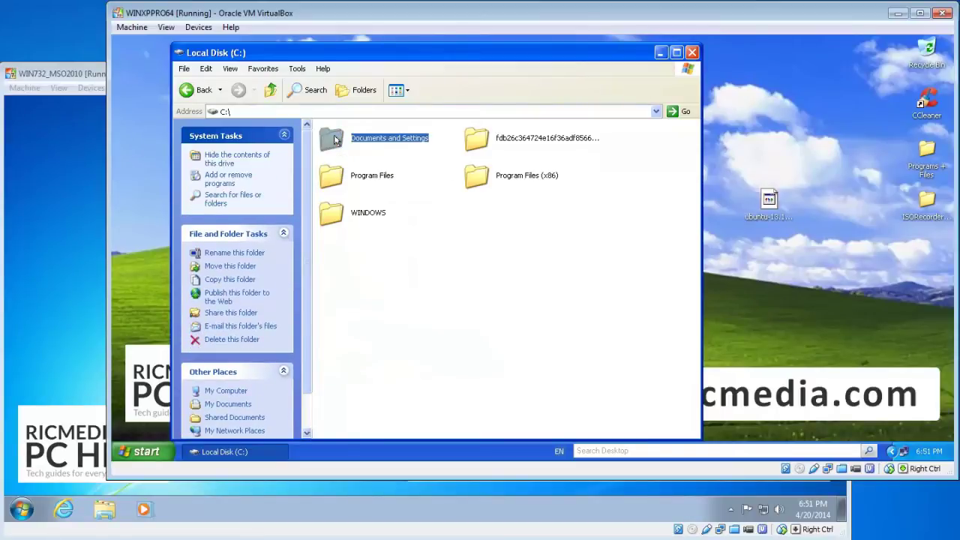
pyautogui.click(191, 90)
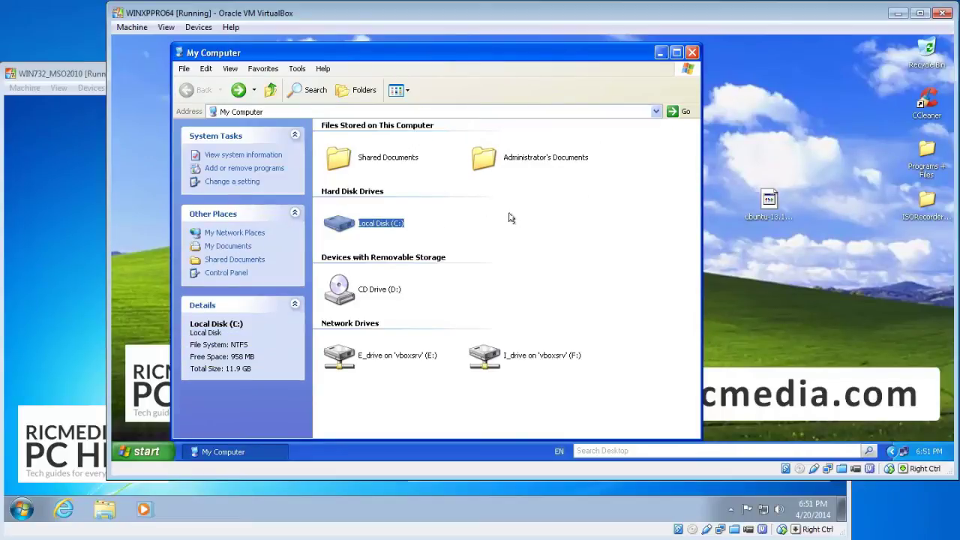
pyautogui.doubleClick(368, 224)
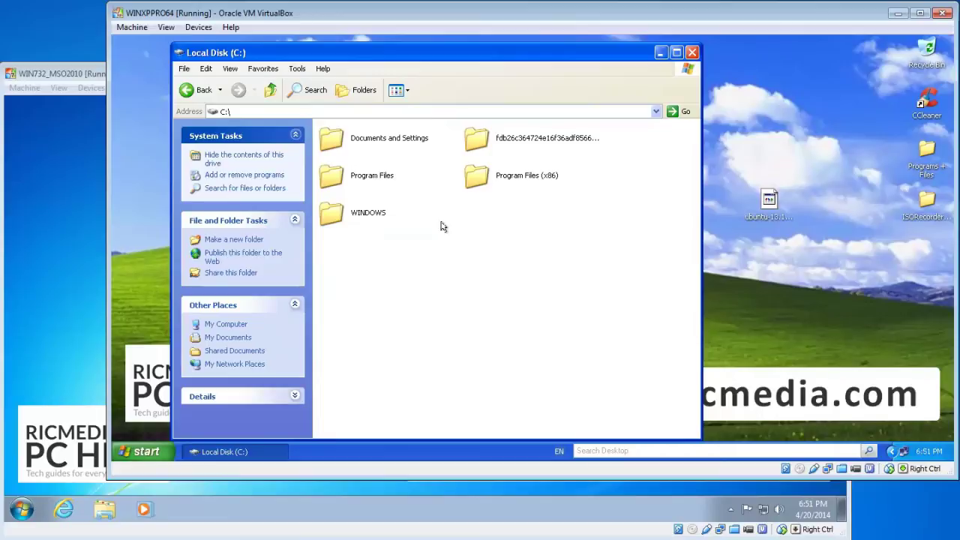
pyautogui.click(370, 142)
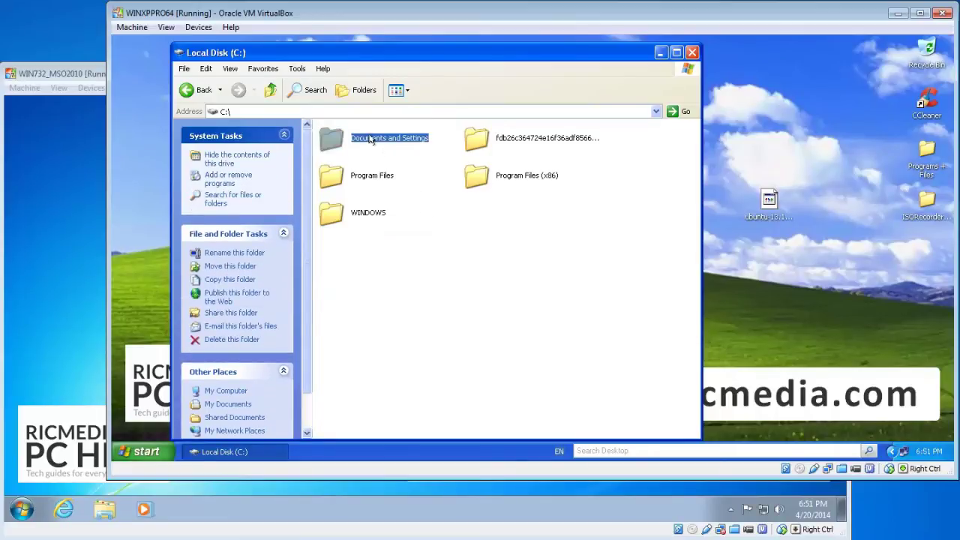
pyautogui.doubleClick(334, 140)
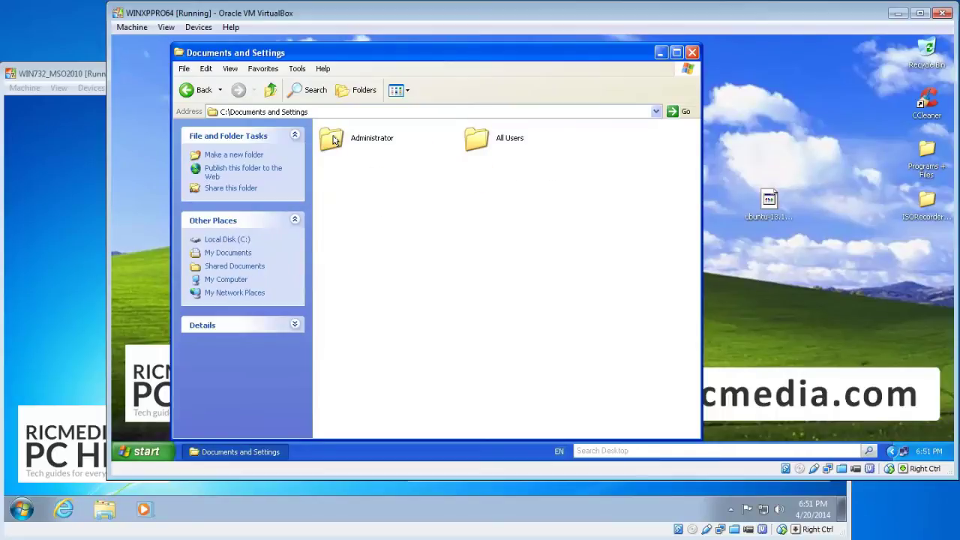
pyautogui.click(343, 150)
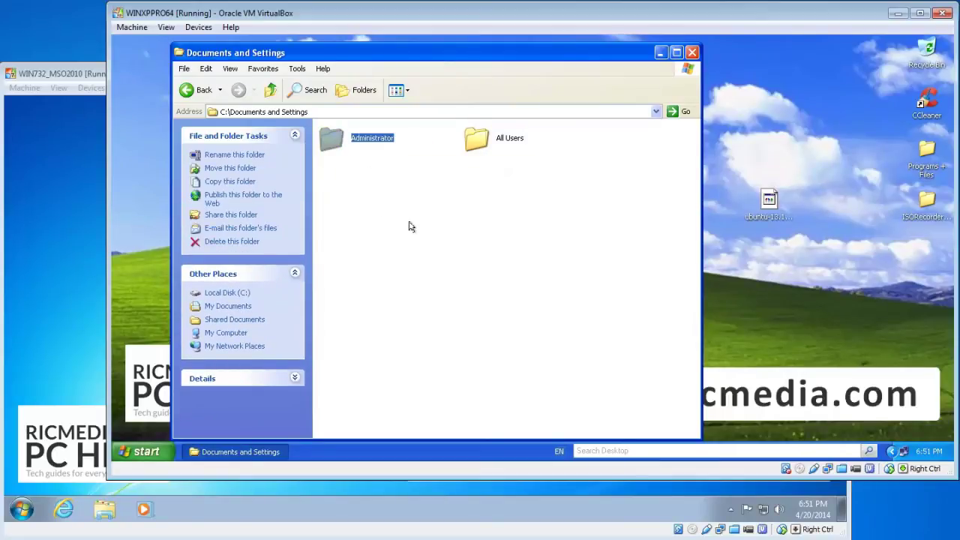
pyautogui.click(374, 161)
pyautogui.click(356, 143)
# Open the Administrator profile folder, then its My Documents folder.
pyautogui.moveTo(328, 142)
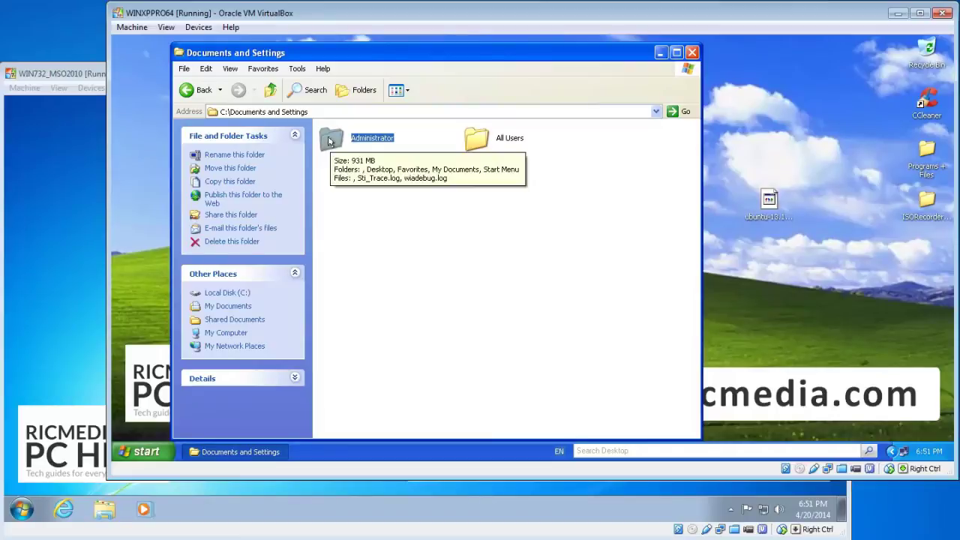
pyautogui.doubleClick(327, 141)
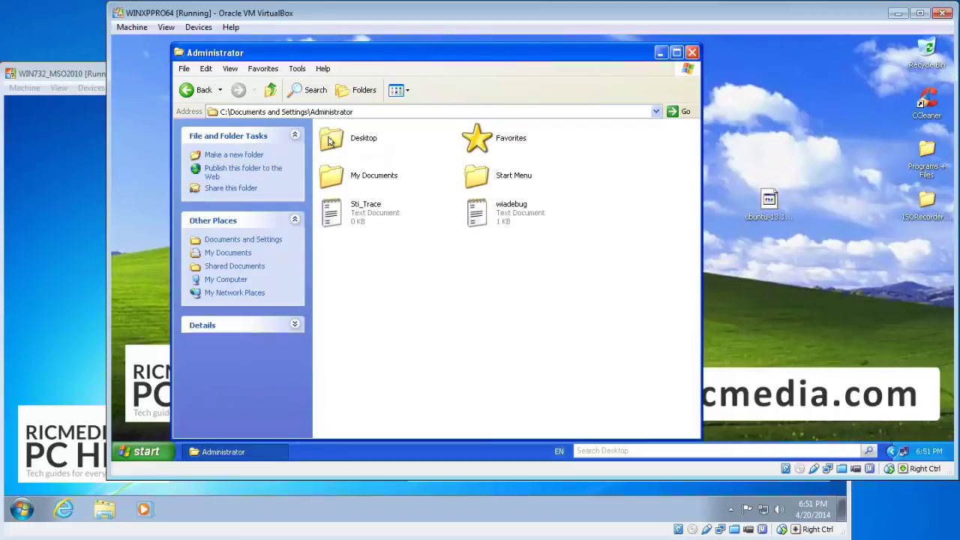
pyautogui.click(366, 145)
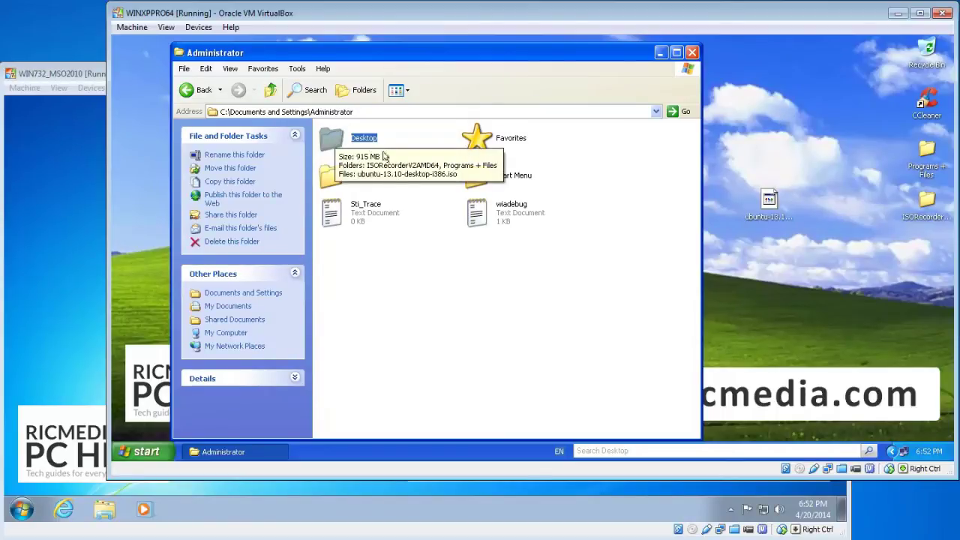
pyautogui.click(516, 150)
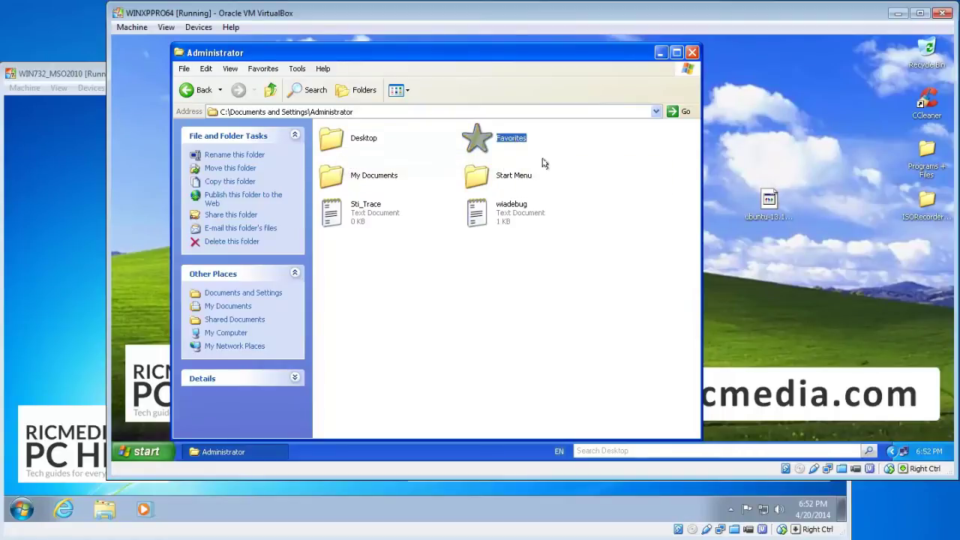
pyautogui.doubleClick(349, 178)
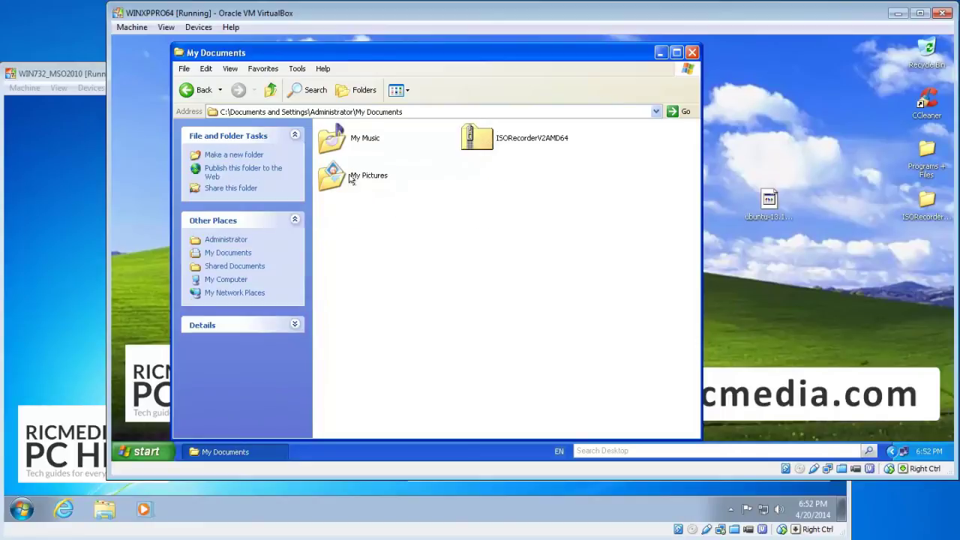
# Delete ISORecorderV2AMD64 to the Recycle Bin and go back to the Administrator folder.
pyautogui.click(508, 139)
pyautogui.rightClick(509, 139)
pyautogui.click(559, 286)
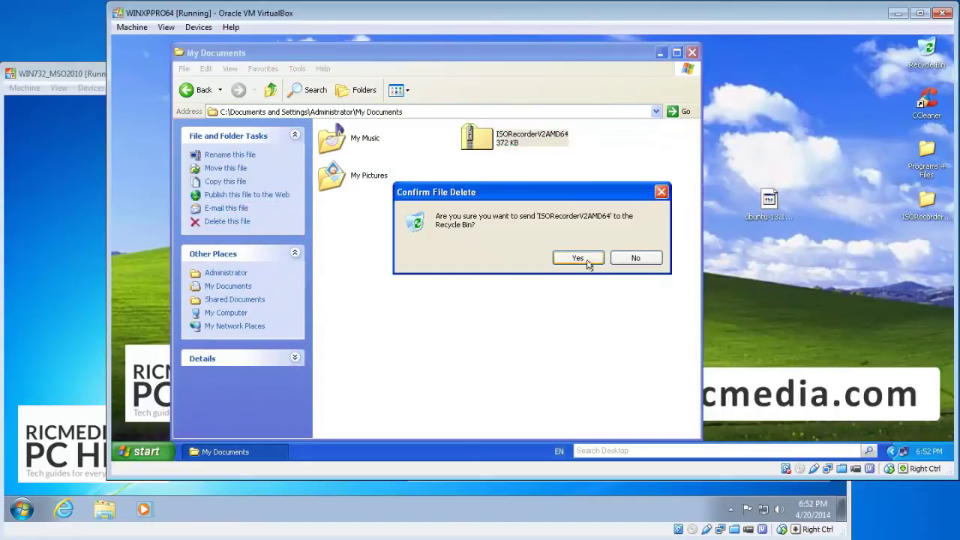
pyautogui.click(577, 258)
pyautogui.click(504, 146)
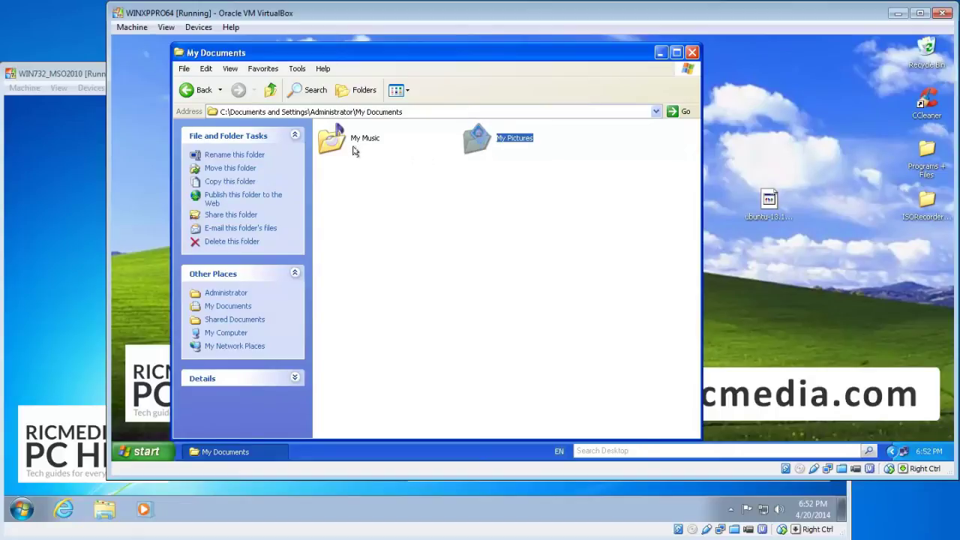
pyautogui.click(207, 100)
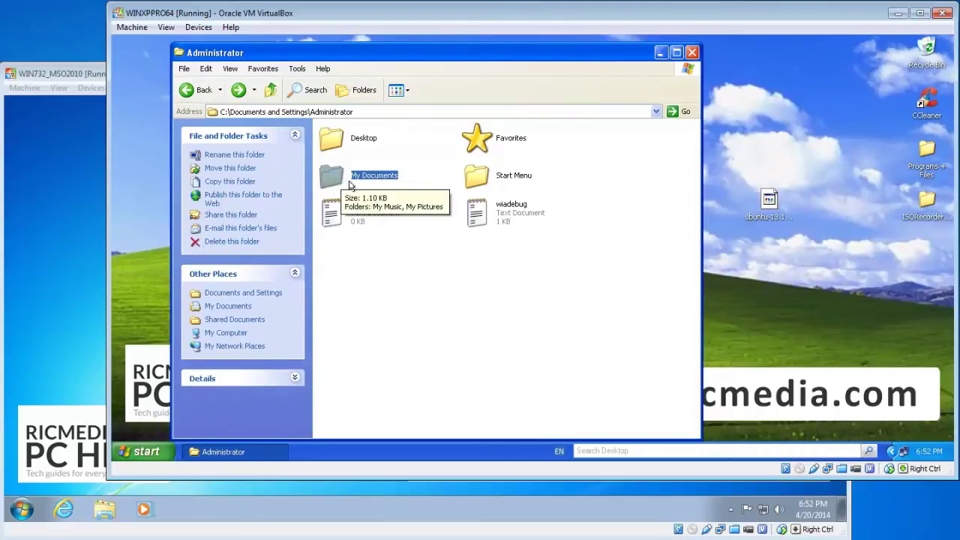
pyautogui.click(334, 137)
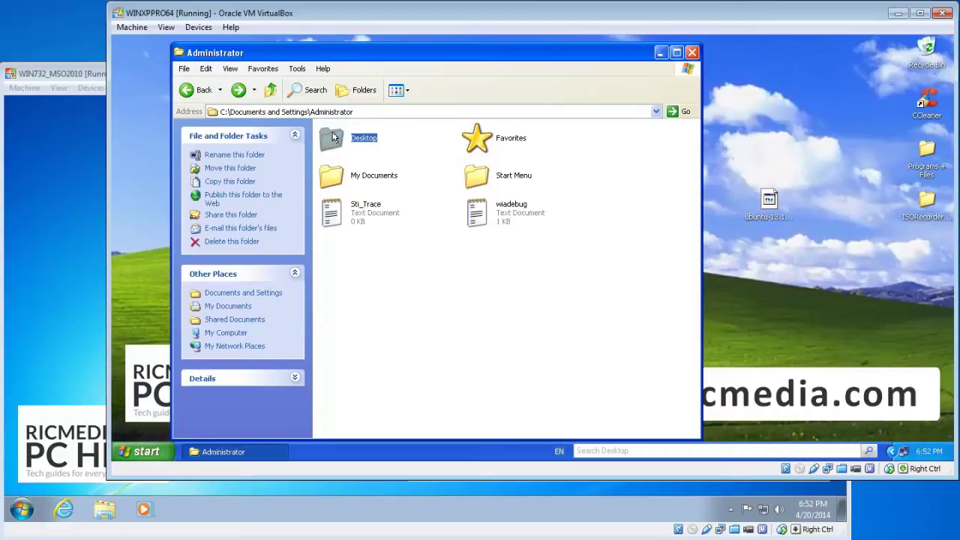
# Preview the Desktop folder's Send To destinations, then dismiss the menu without sending.
pyautogui.rightClick(334, 138)
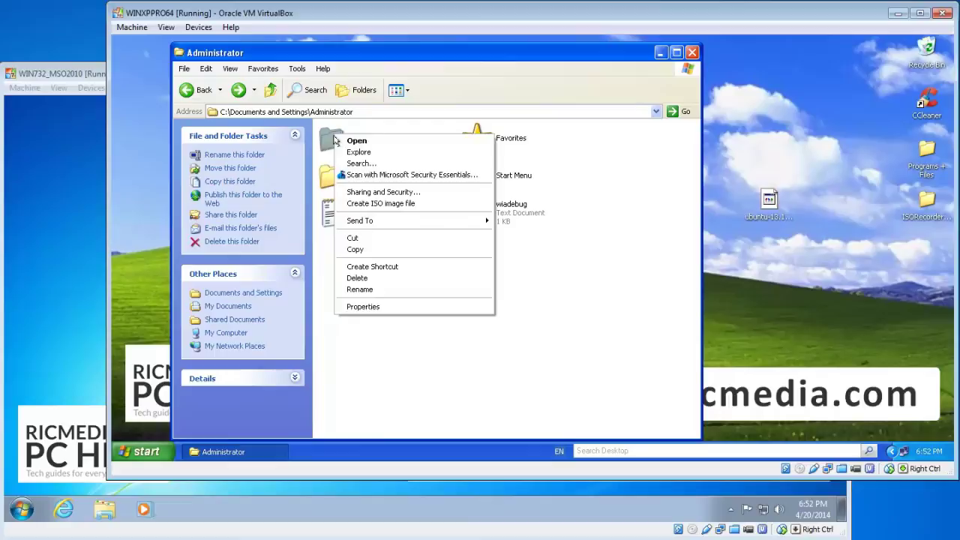
pyautogui.moveTo(367, 220)
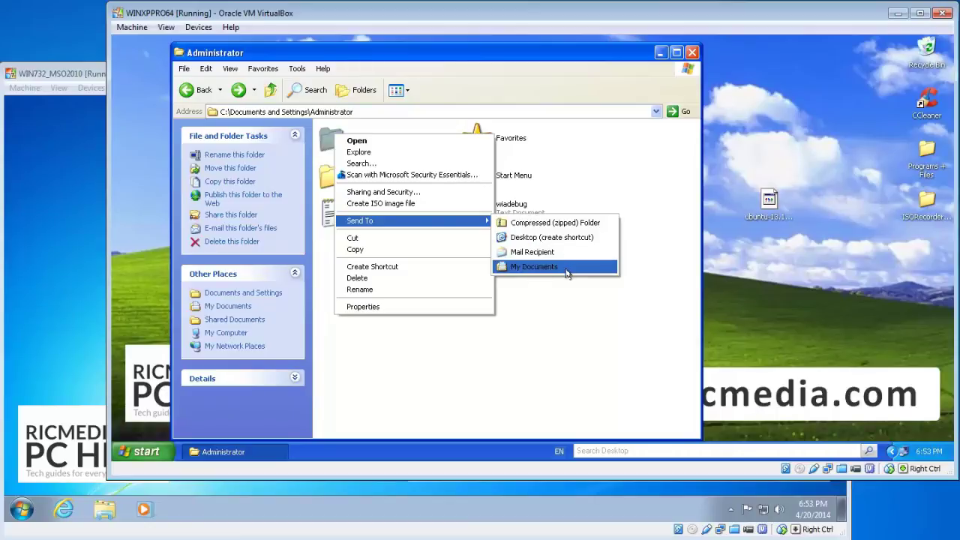
pyautogui.click(407, 358)
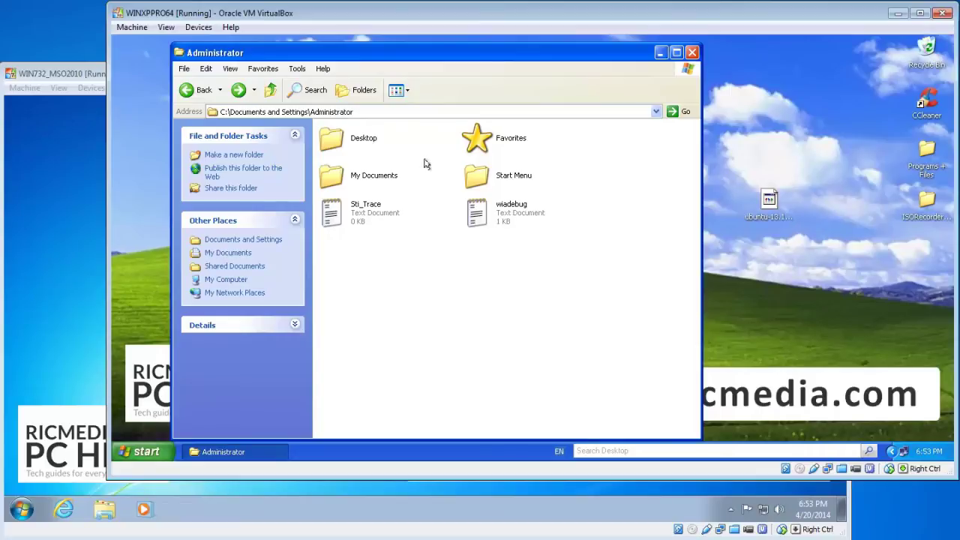
# Open Desktop, back out to Documents and Settings, and close the Explorer window.
pyautogui.doubleClick(338, 140)
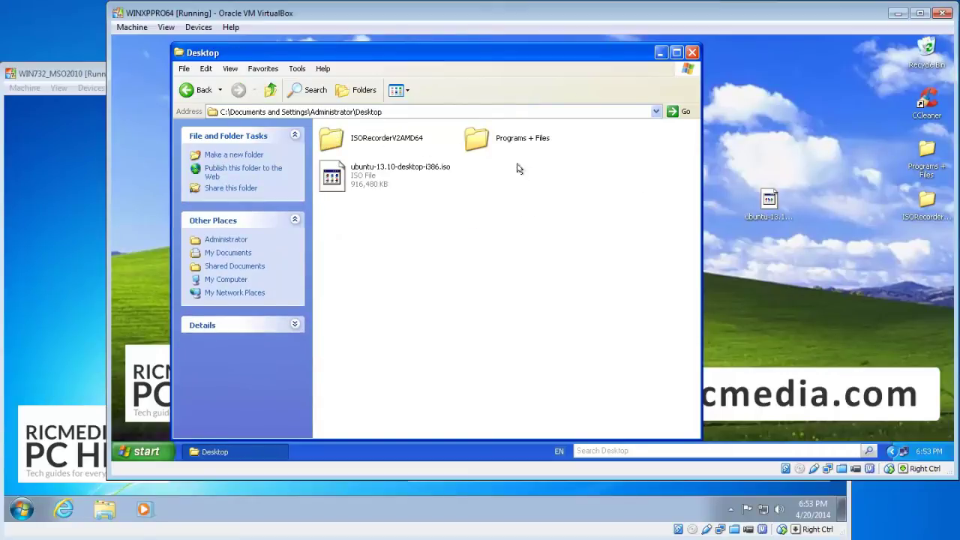
pyautogui.click(200, 91)
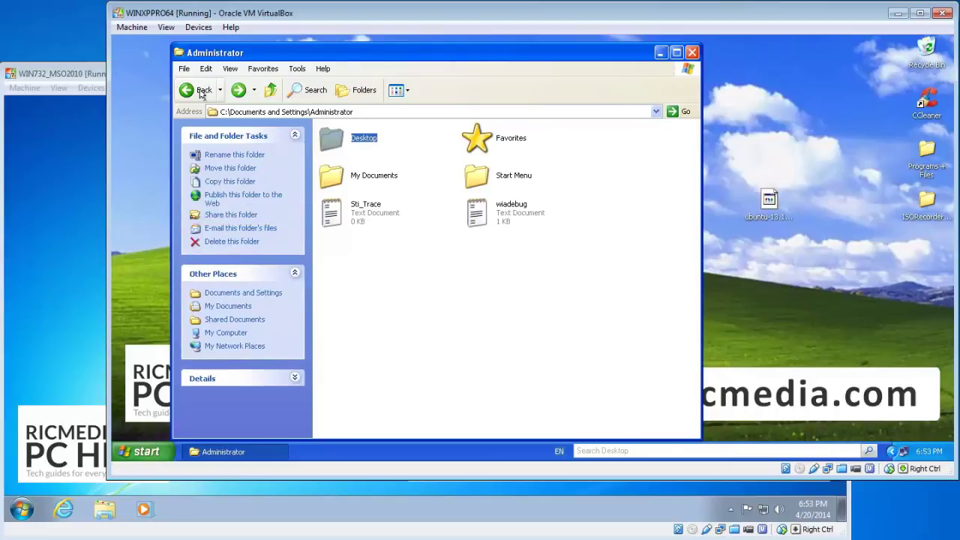
pyautogui.click(200, 92)
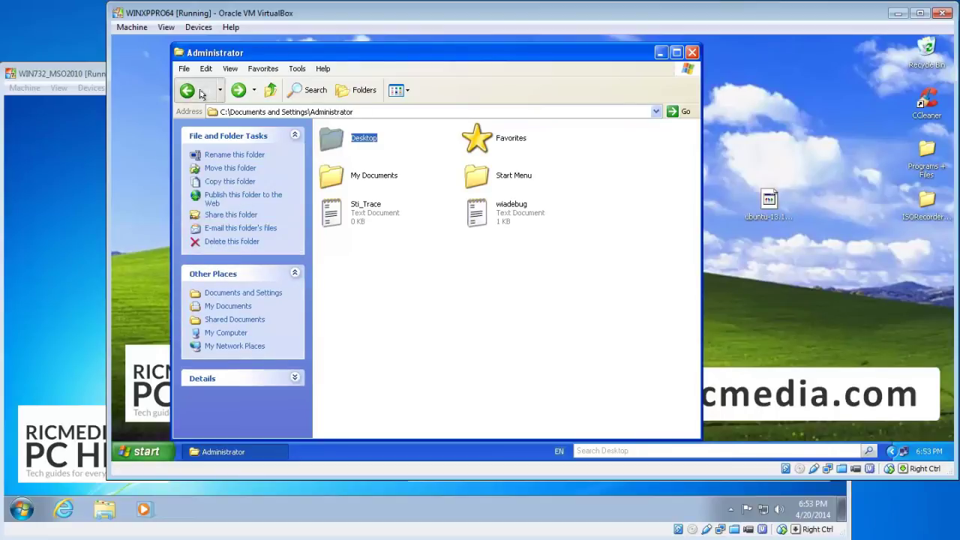
pyautogui.click(690, 54)
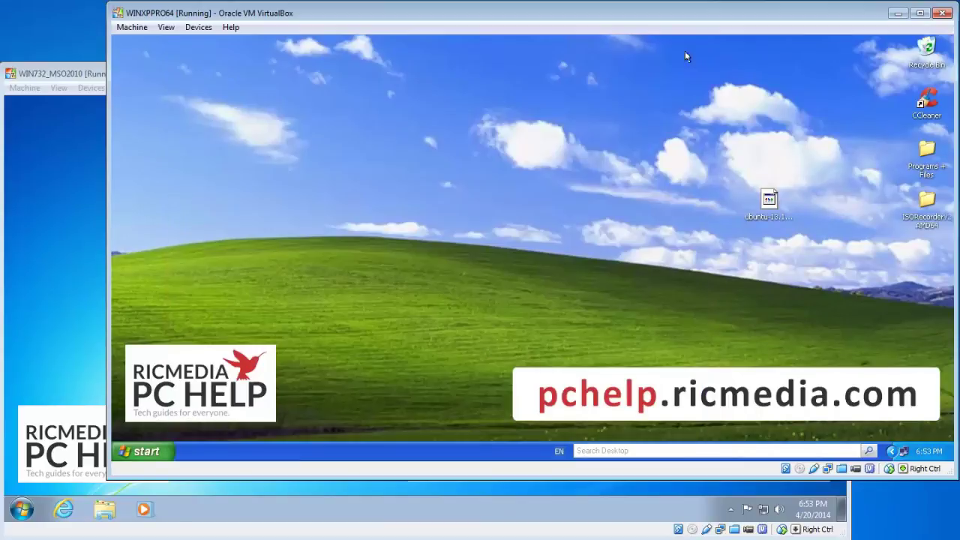
# Switch to the Windows 7 VM, open Computer from Start, and maximize the window.
pyautogui.click(68, 72)
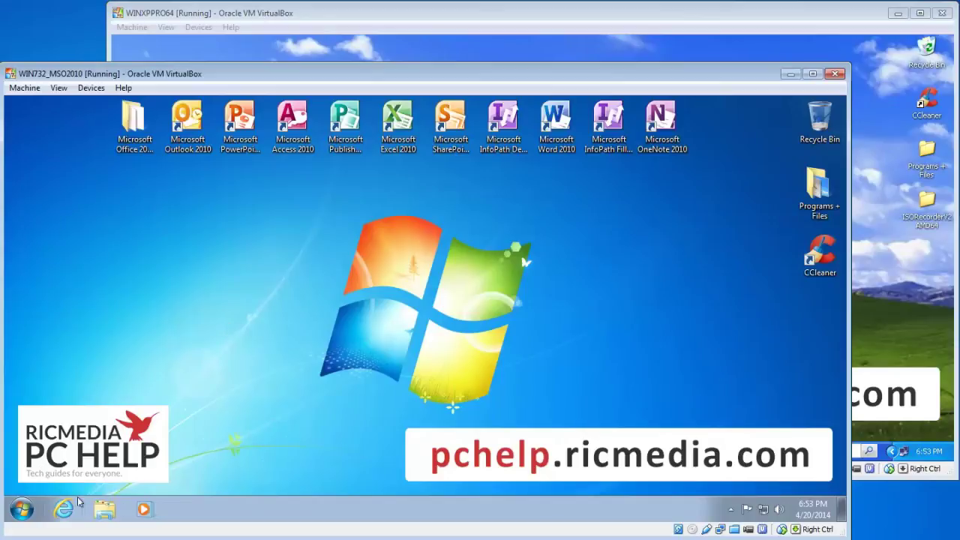
pyautogui.click(21, 510)
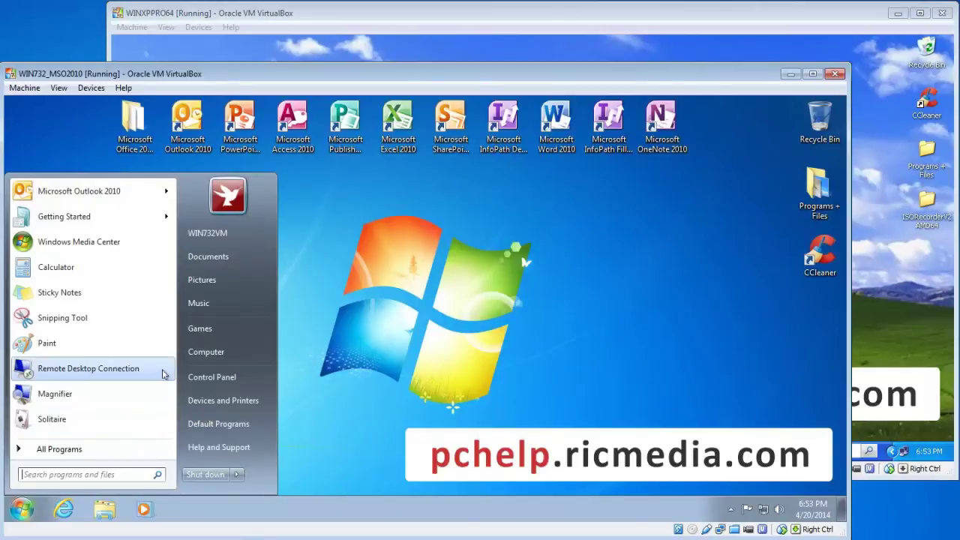
pyautogui.click(204, 352)
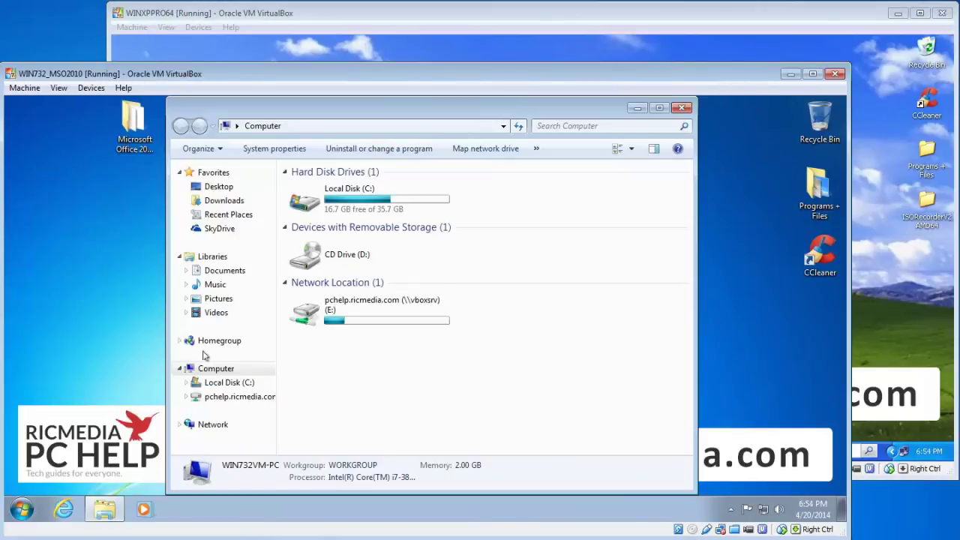
pyautogui.click(658, 109)
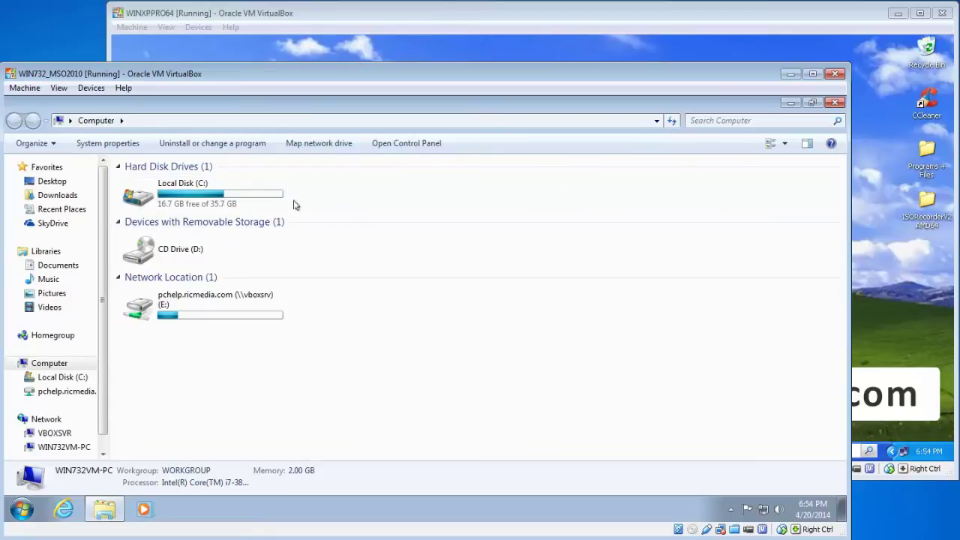
# Browse to C:\Users, glance into Public, then open the WIN732VM profile folder.
pyautogui.doubleClick(226, 197)
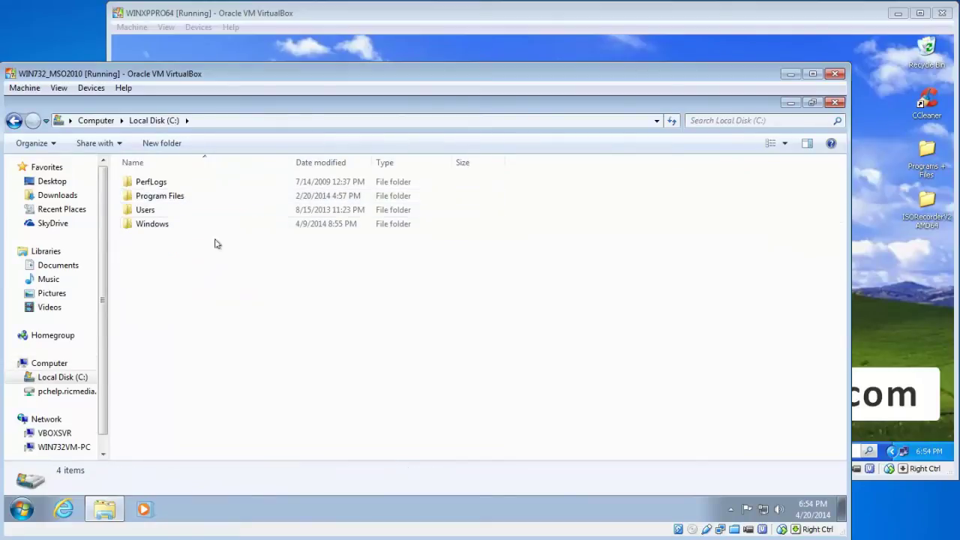
pyautogui.click(147, 214)
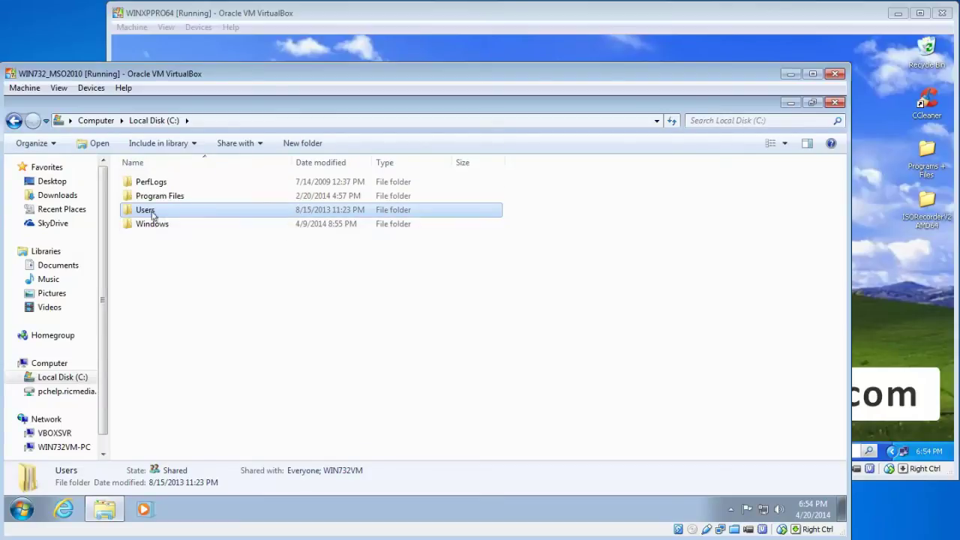
pyautogui.doubleClick(152, 214)
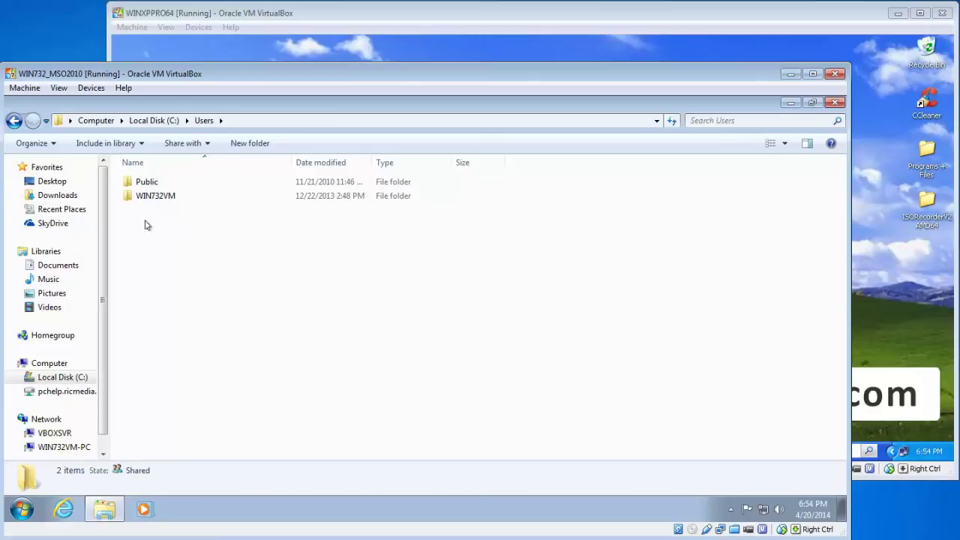
pyautogui.click(161, 200)
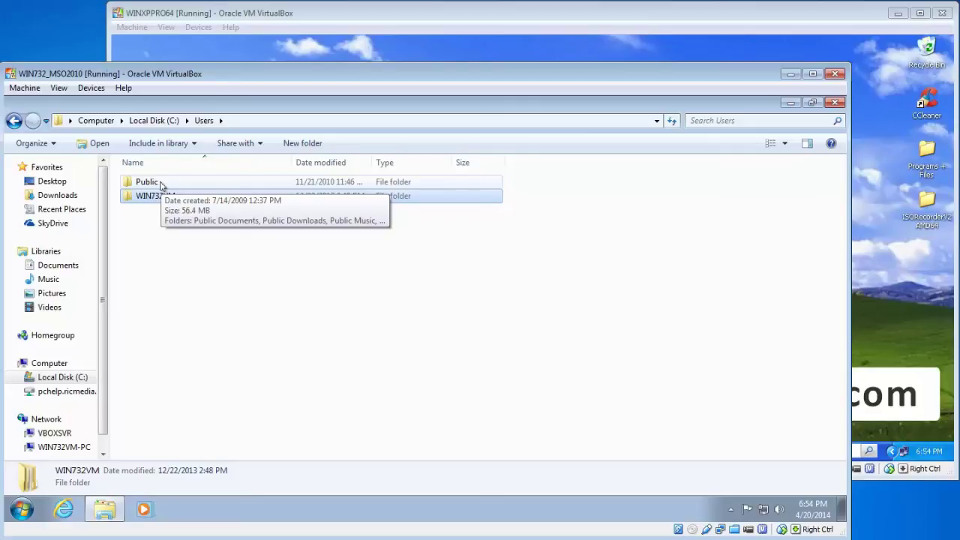
pyautogui.doubleClick(161, 185)
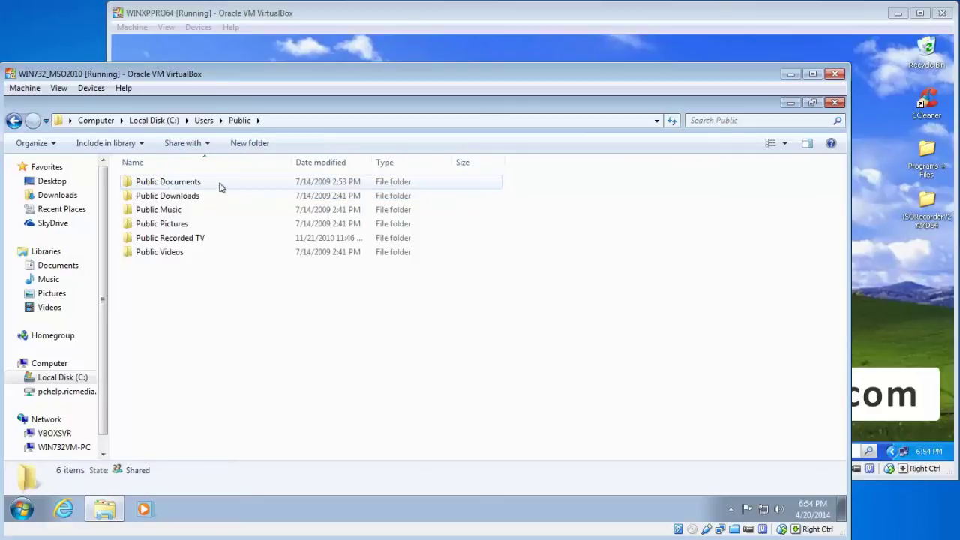
pyautogui.click(15, 120)
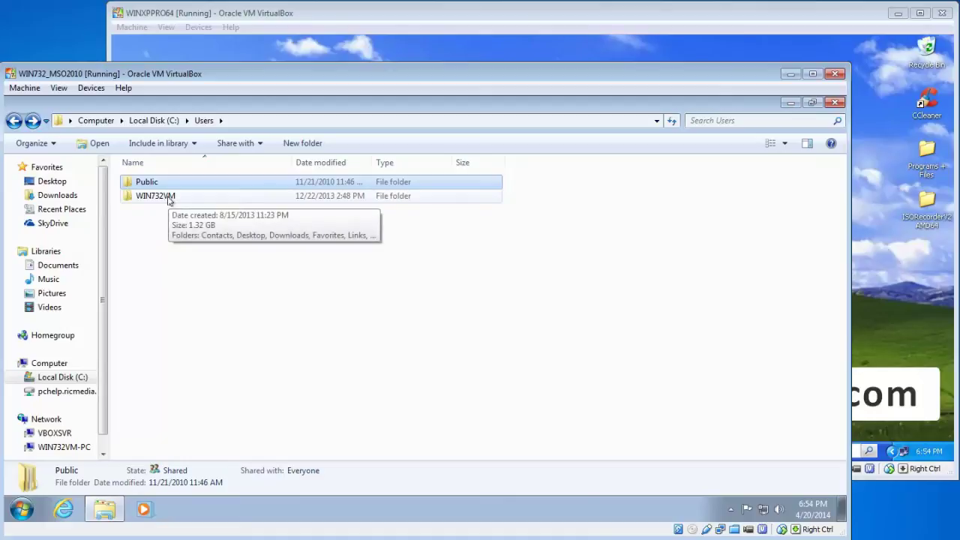
pyautogui.click(169, 197)
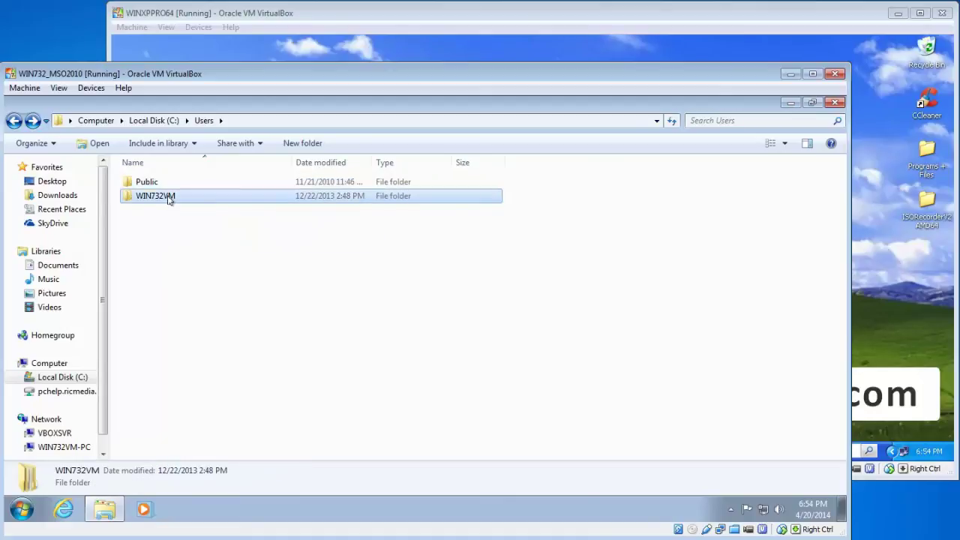
pyautogui.doubleClick(170, 198)
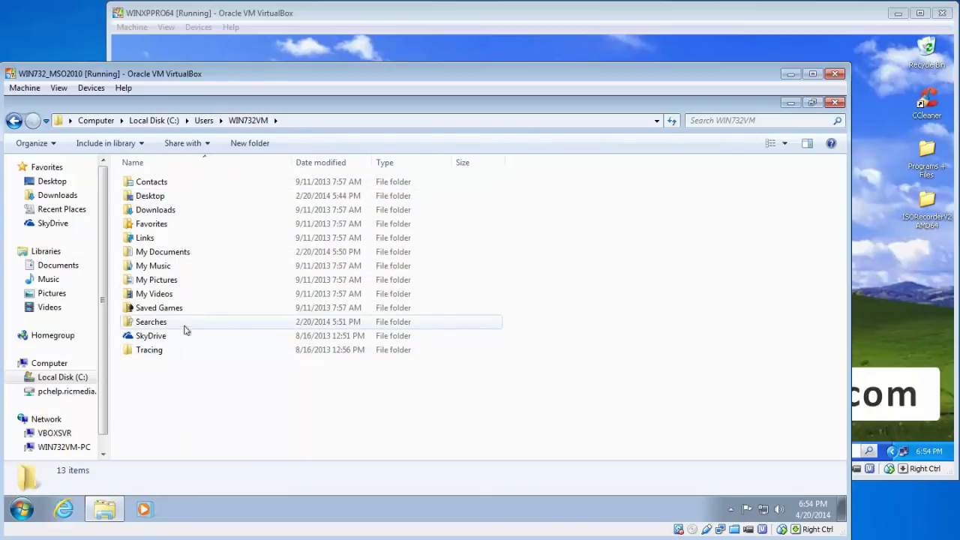
# Show the Contacts folder's Send to destinations, including pchelp.ricmedia.com (E:), then dismiss them.
pyautogui.click(151, 183)
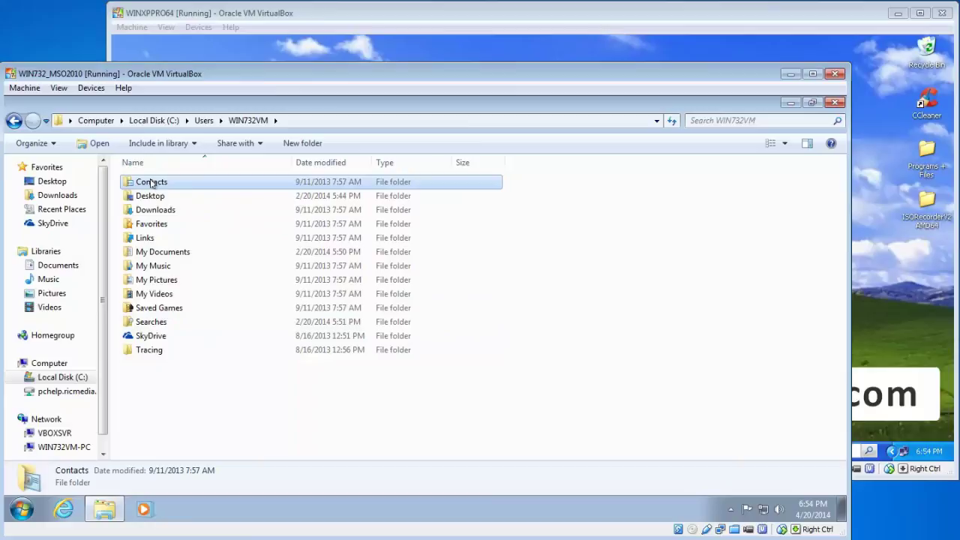
pyautogui.rightClick(152, 185)
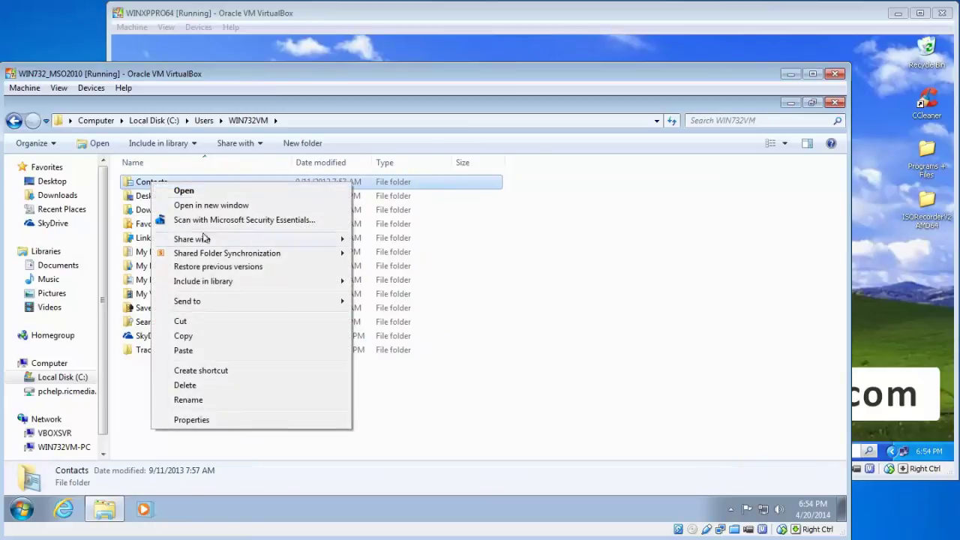
pyautogui.moveTo(263, 301)
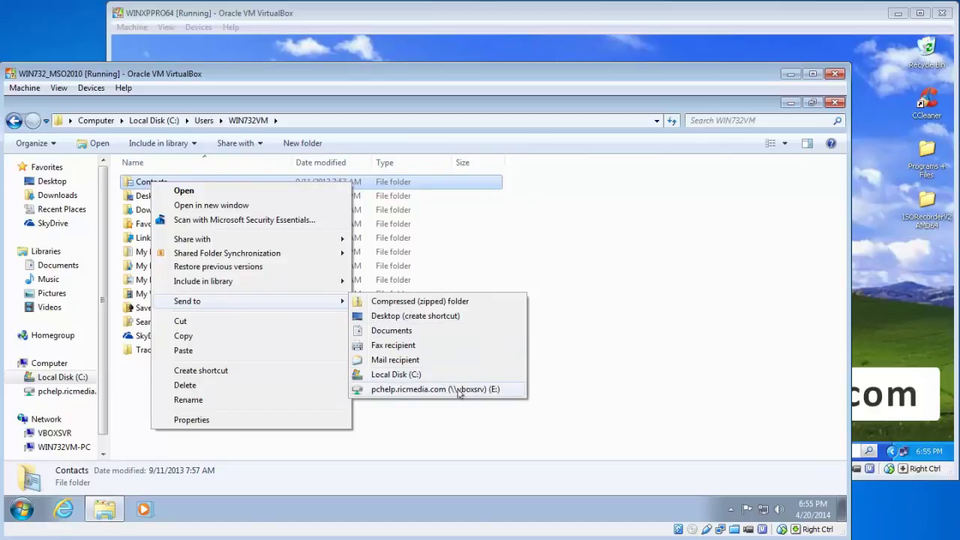
pyautogui.click(712, 349)
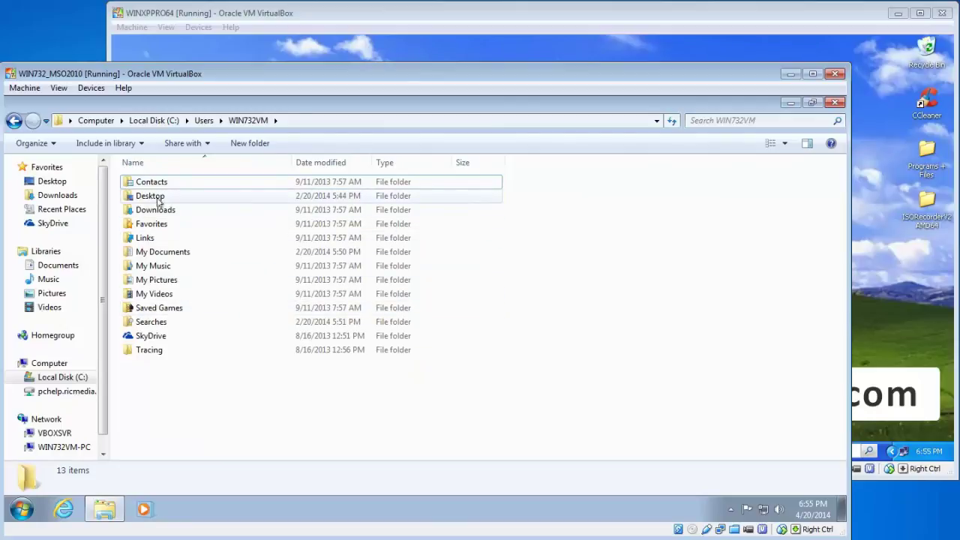
# Show the Desktop folder's Send to destinations, such as Compressed (zipped) folder and Mail recipient.
pyautogui.moveTo(158, 200)
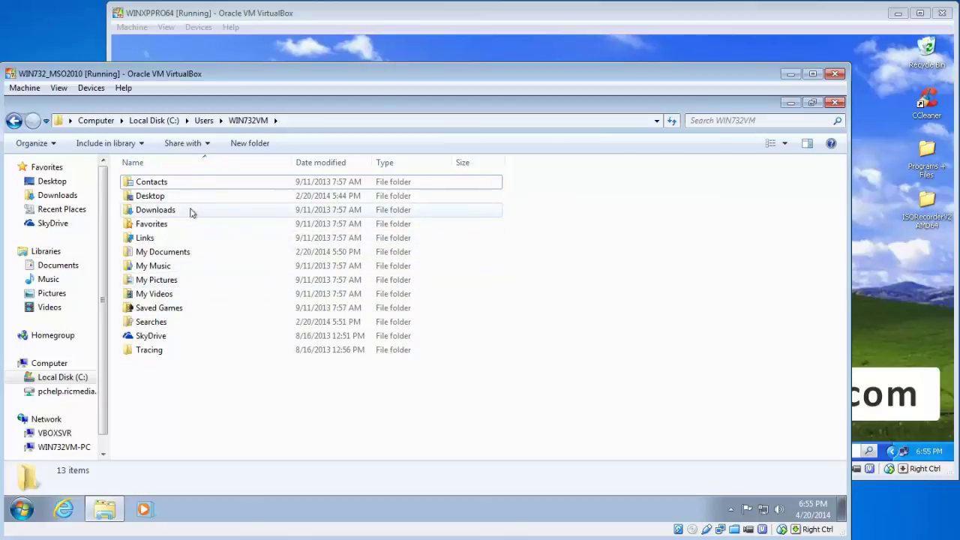
pyautogui.click(156, 198)
pyautogui.rightClick(155, 198)
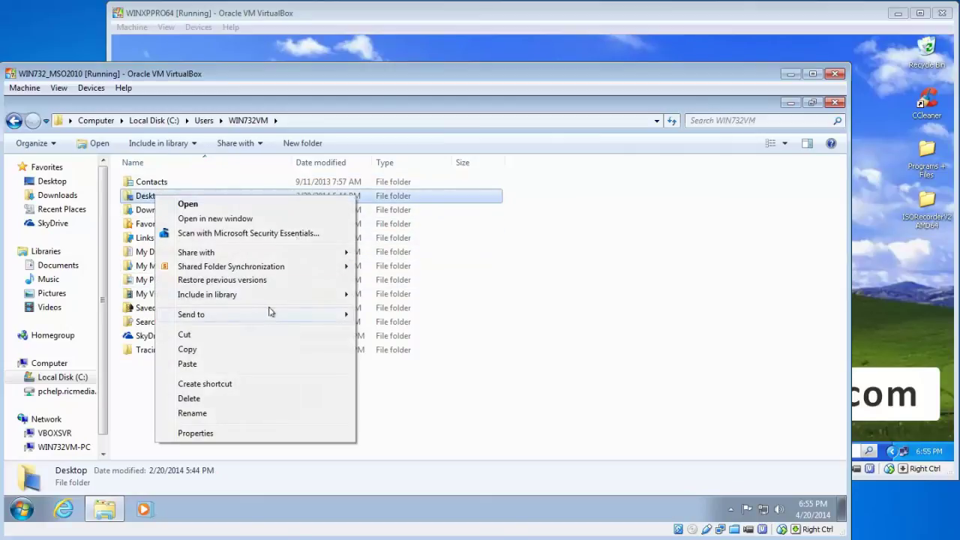
pyautogui.moveTo(332, 315)
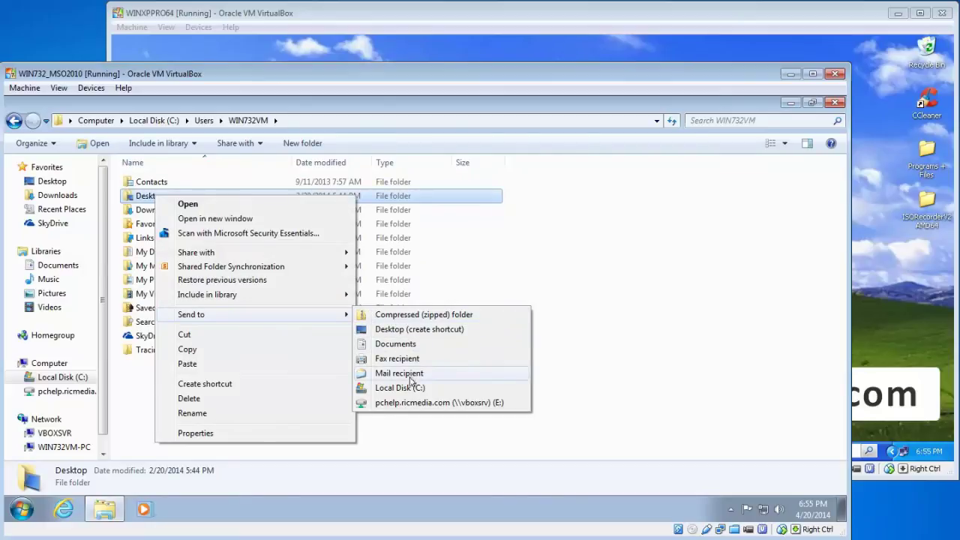